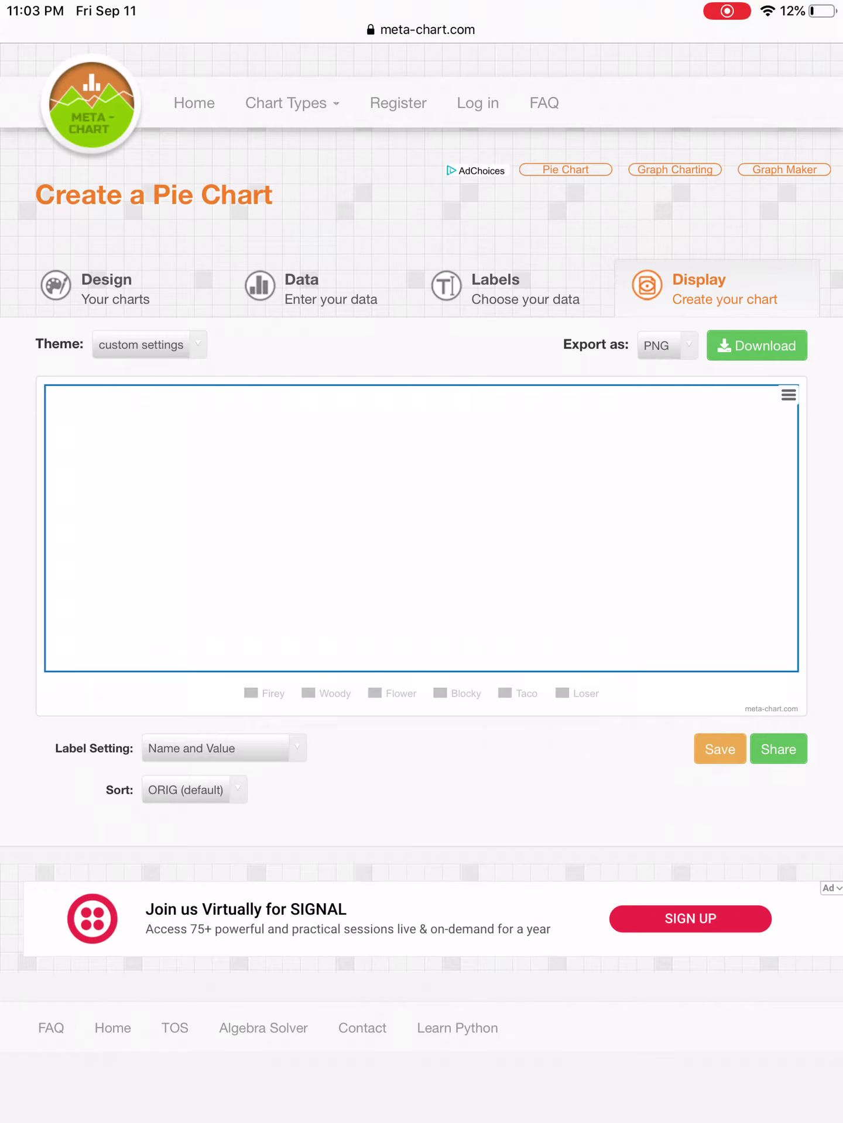
pyautogui.scroll(3, 422, 527)
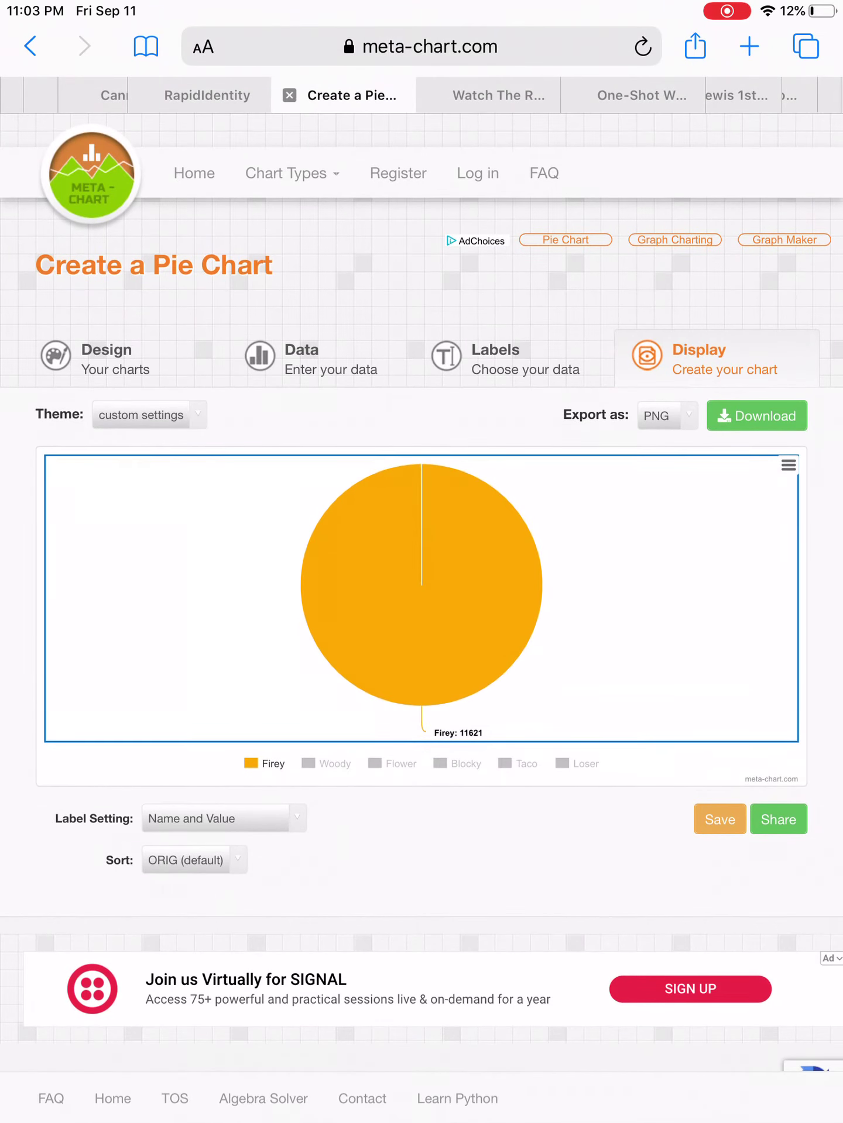